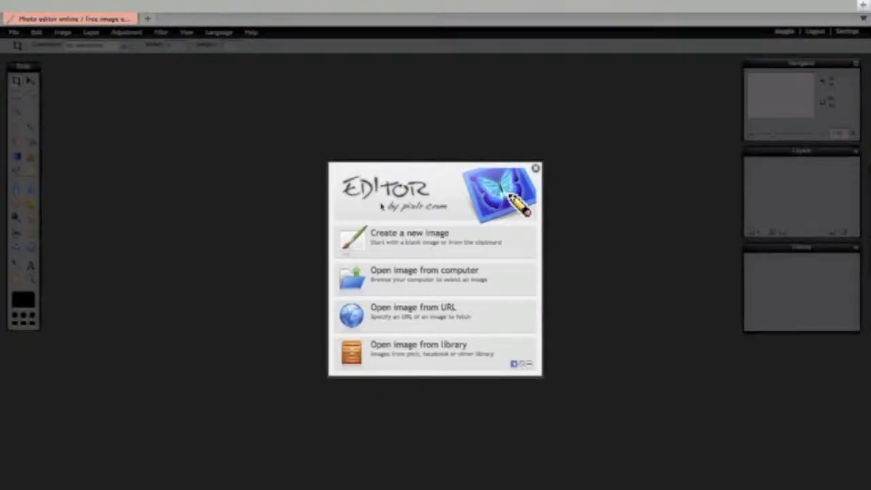
Open 'Peters Prints-300-Col Photo.jpg' from the Desktop
click(420, 276)
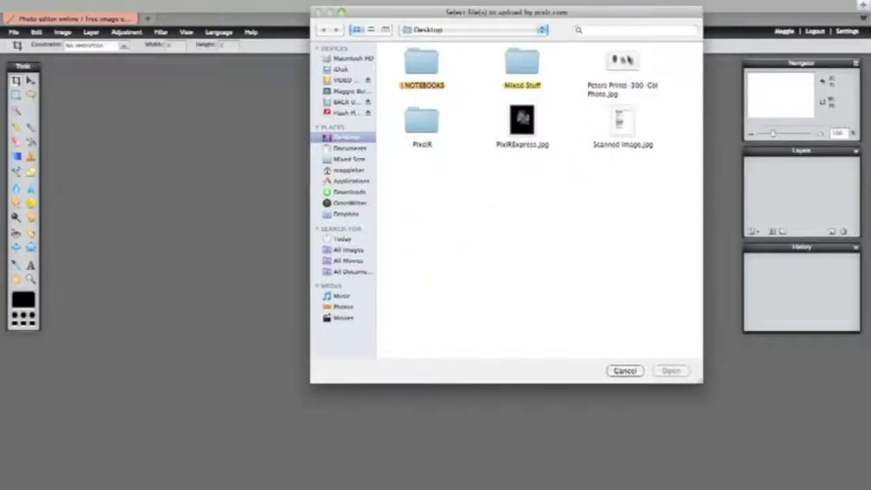
double_click(626, 60)
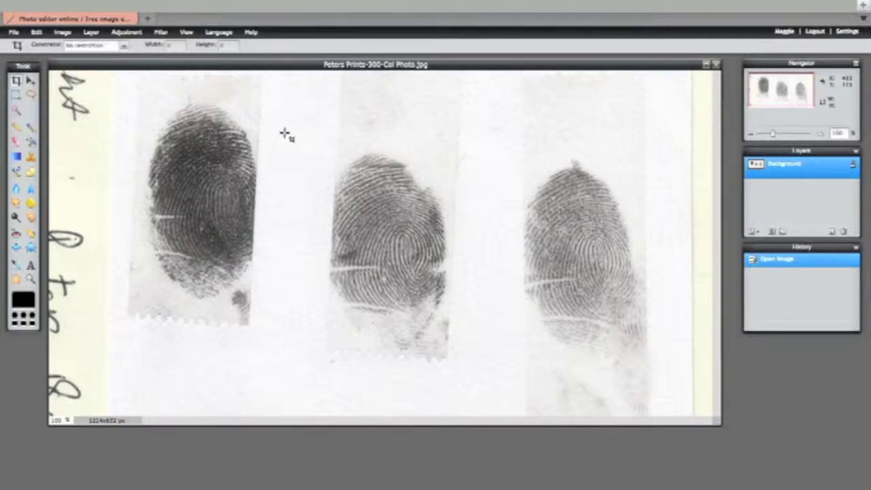
Crop to the middle fingerprint, then set contrast to 100 with a slight brightness boost
drag(284, 133, 490, 401)
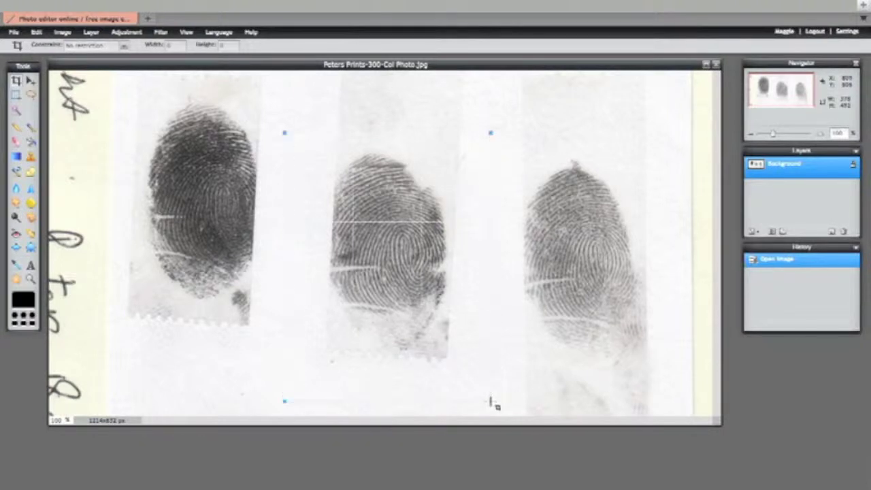
key(Return)
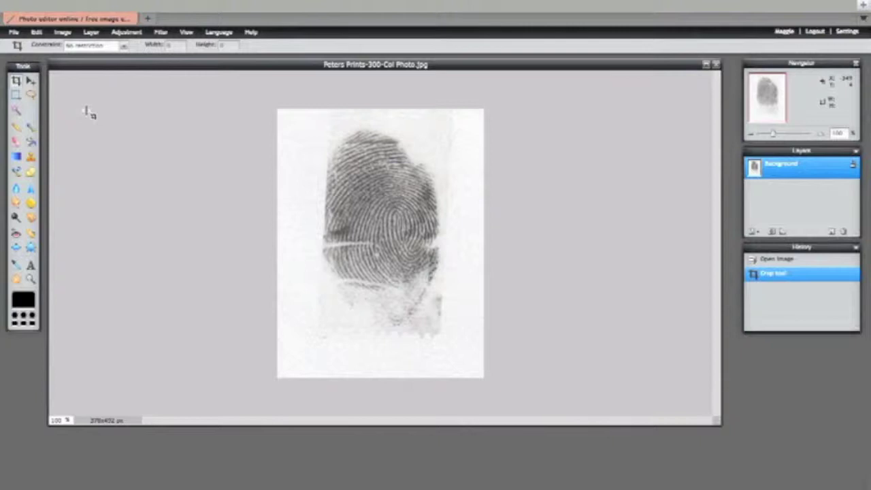
click(125, 34)
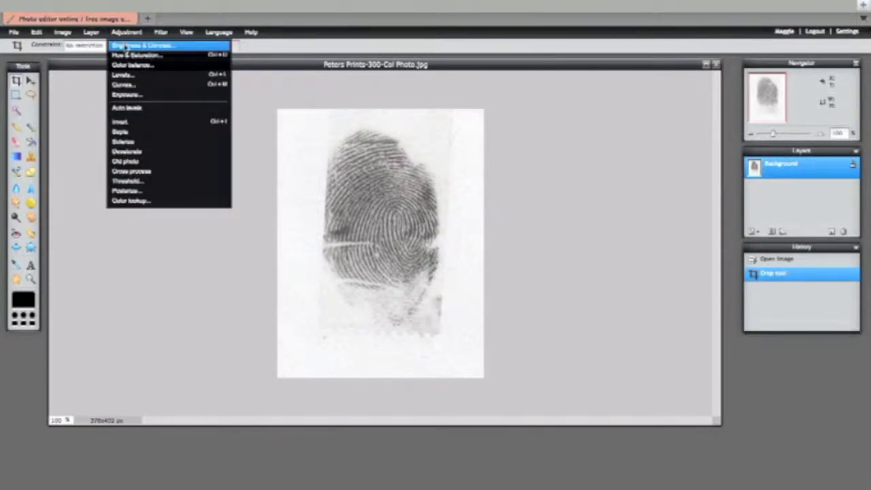
click(126, 47)
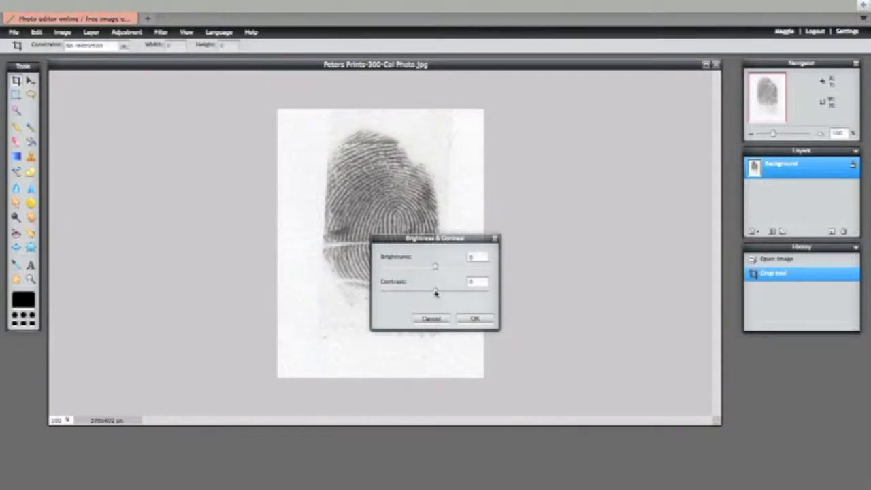
drag(435, 292, 496, 294)
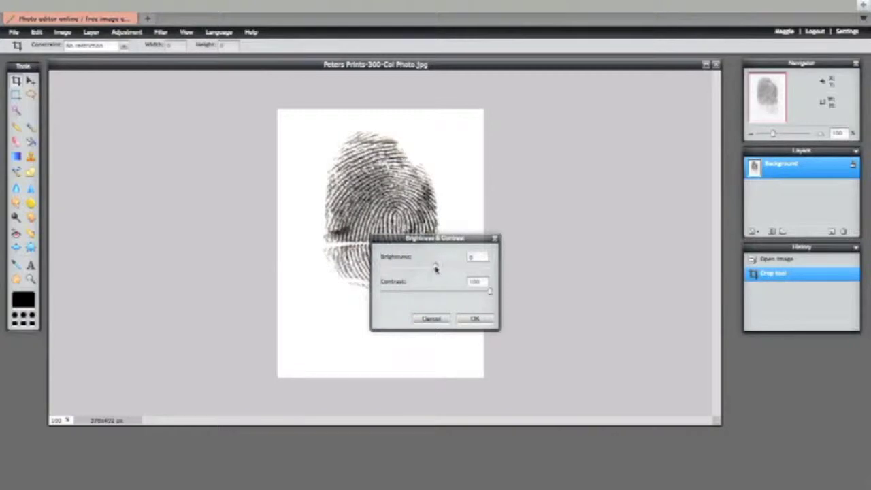
drag(435, 269, 435, 270)
click(474, 319)
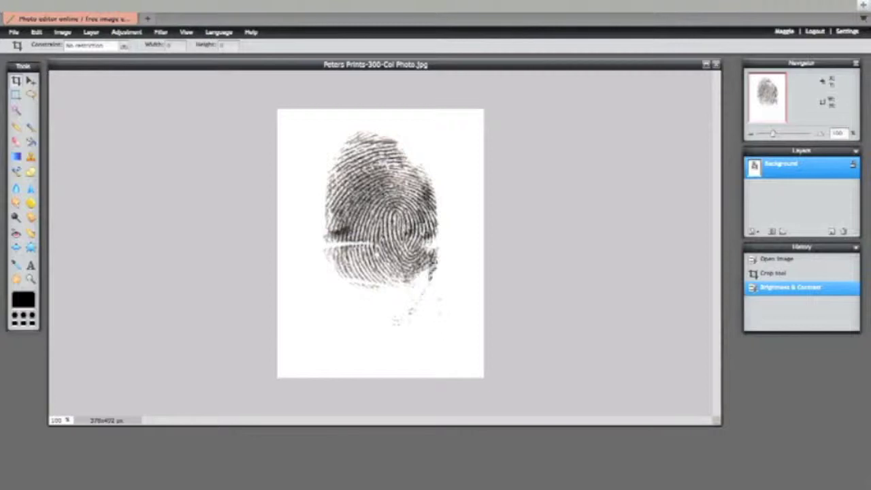
Apply a Hue & Saturation adjustment with the hue shifted to about -11
click(137, 32)
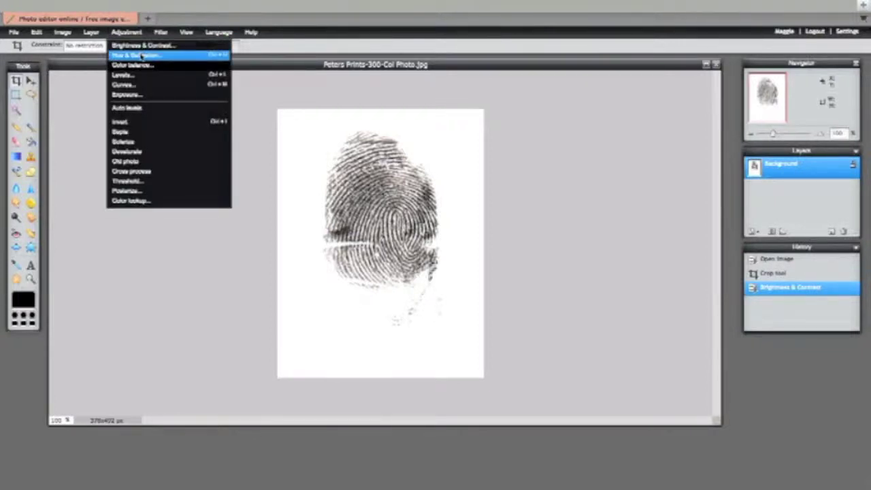
click(142, 56)
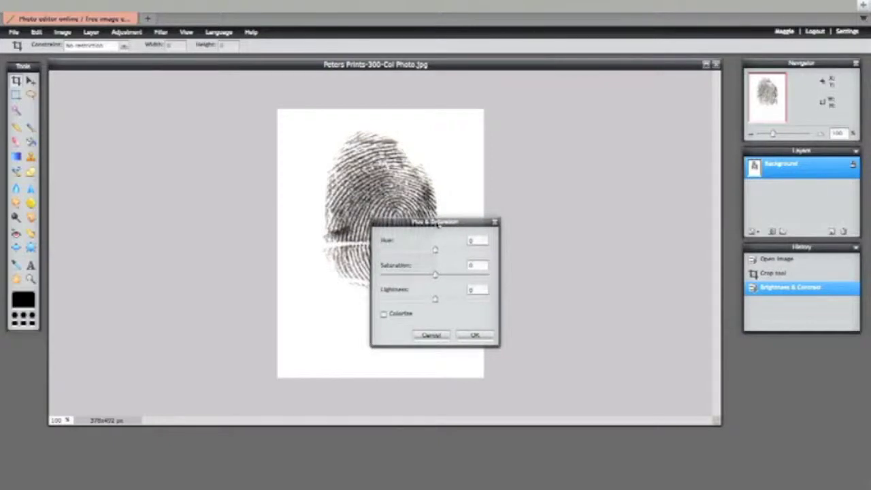
drag(438, 224, 530, 201)
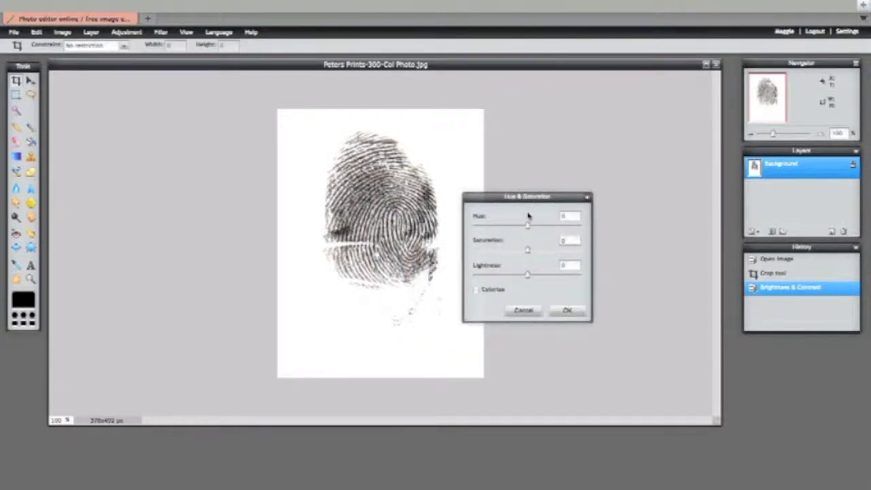
drag(528, 229, 457, 253)
click(570, 311)
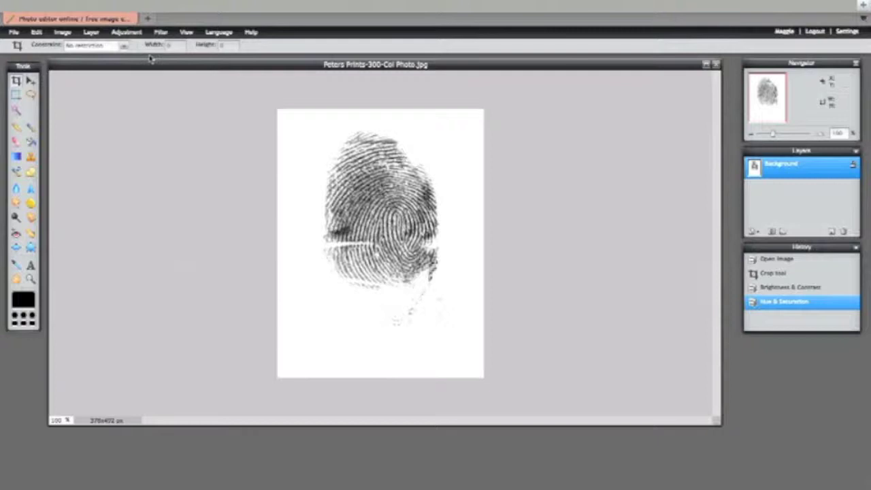
Apply Levels with input black point 49 and white point 233
click(136, 34)
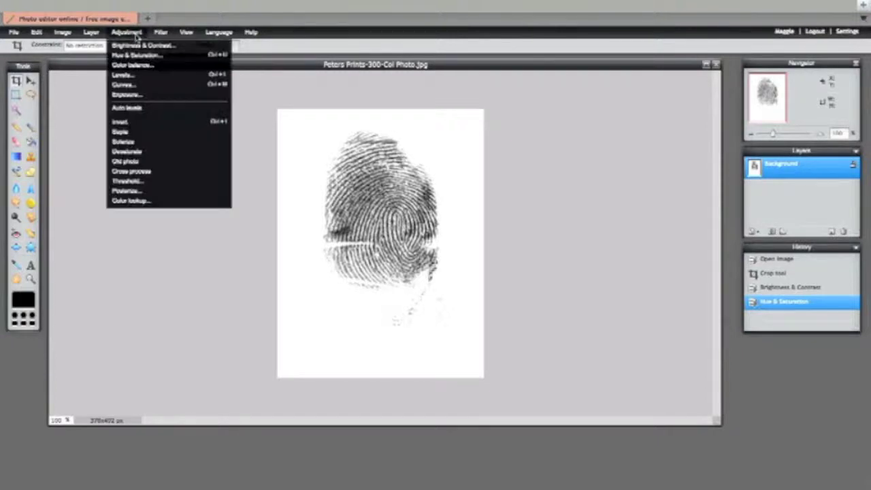
click(127, 75)
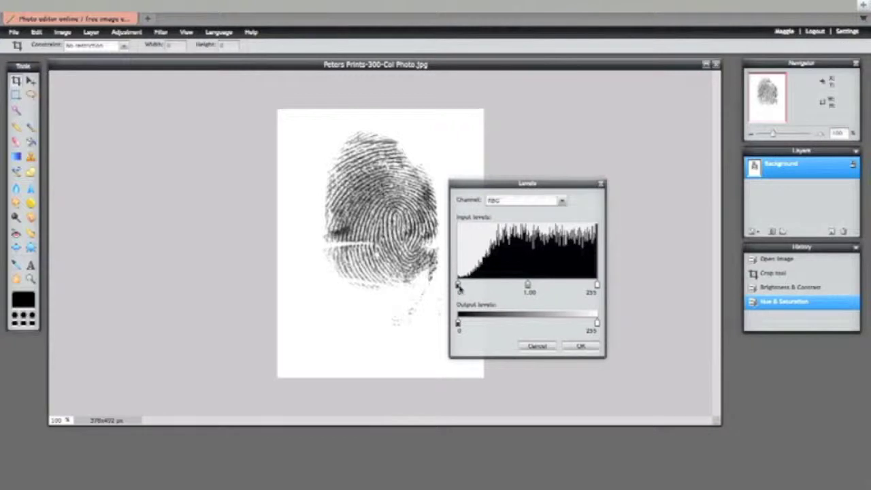
drag(460, 289, 485, 287)
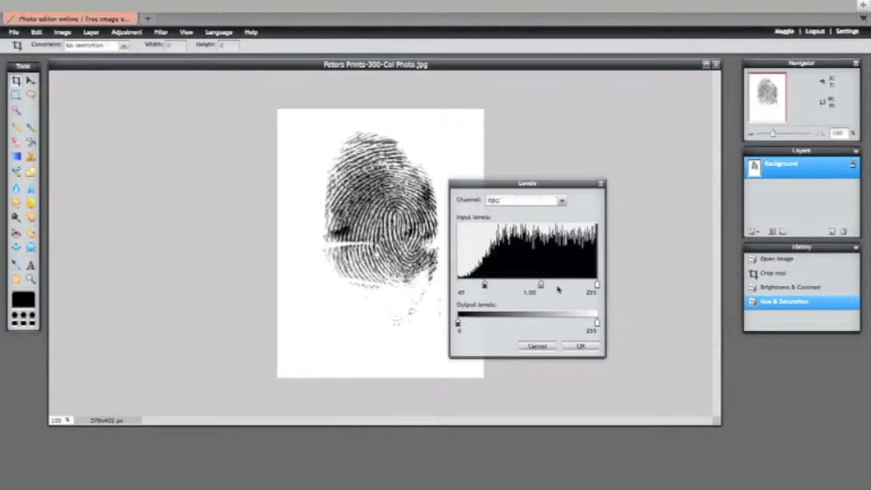
drag(596, 287, 585, 287)
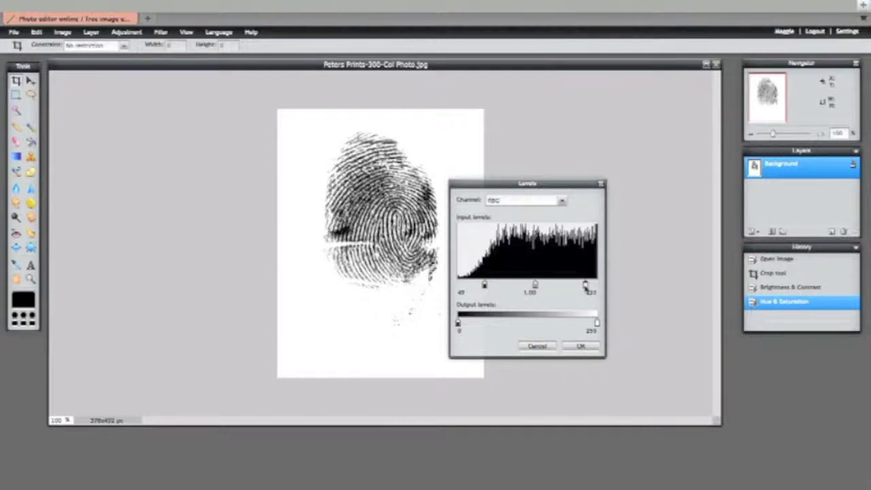
click(580, 347)
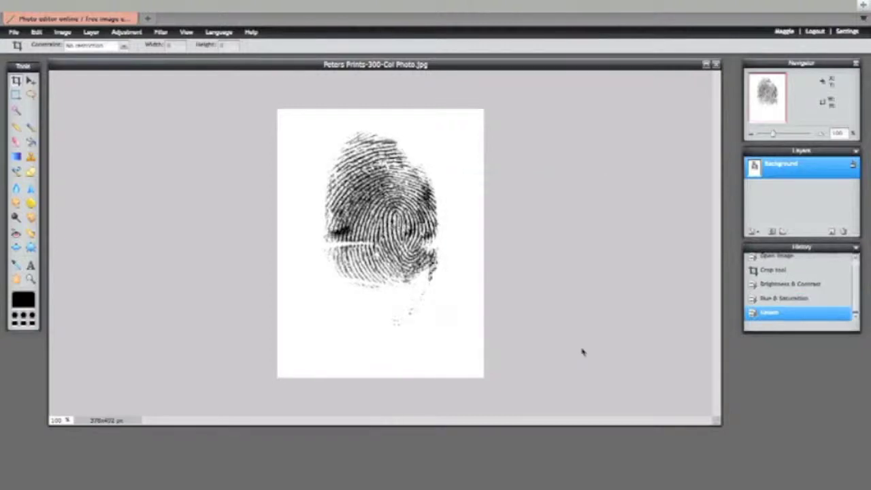
Erase the stray specks below the fingerprint with a 20 px hard eraser
click(16, 143)
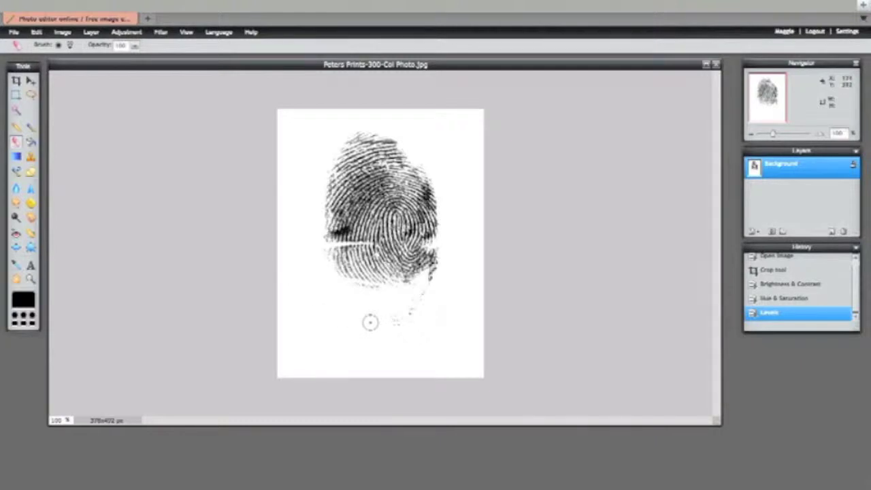
mouse_move(375, 320)
mouse_down()
mouse_move(435, 307)
mouse_move(397, 313)
mouse_move(443, 261)
mouse_move(436, 333)
mouse_up()
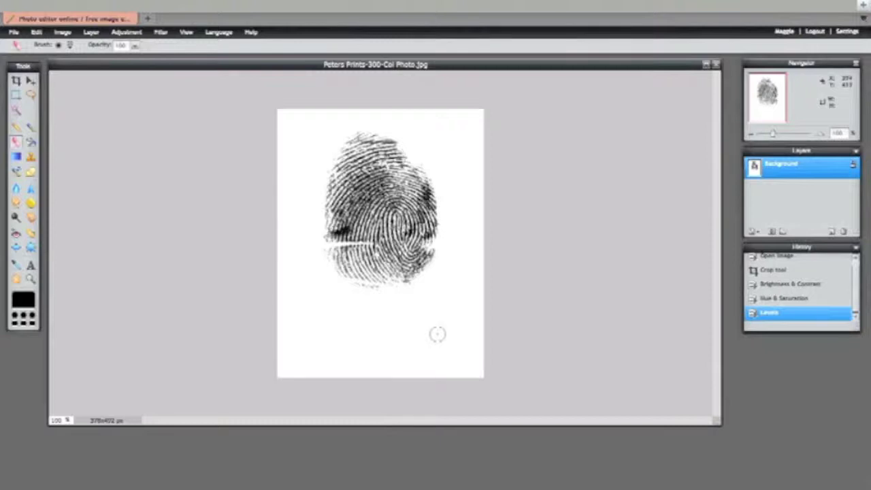
click(69, 45)
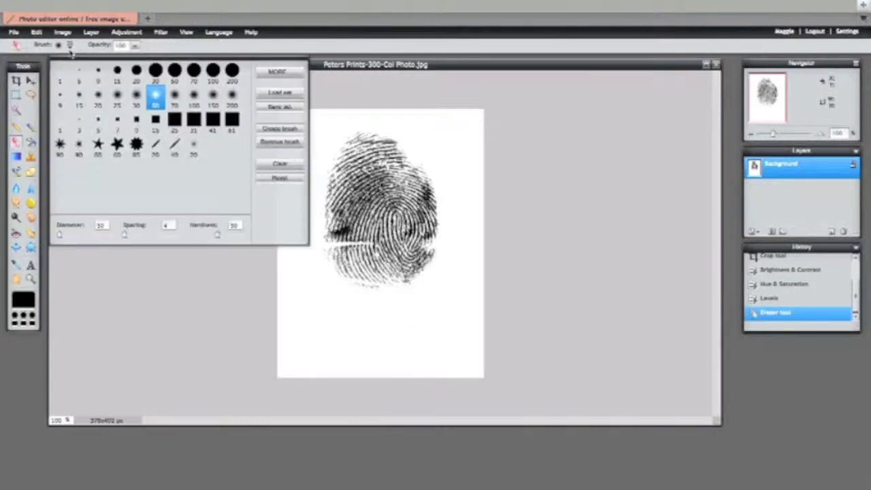
click(136, 72)
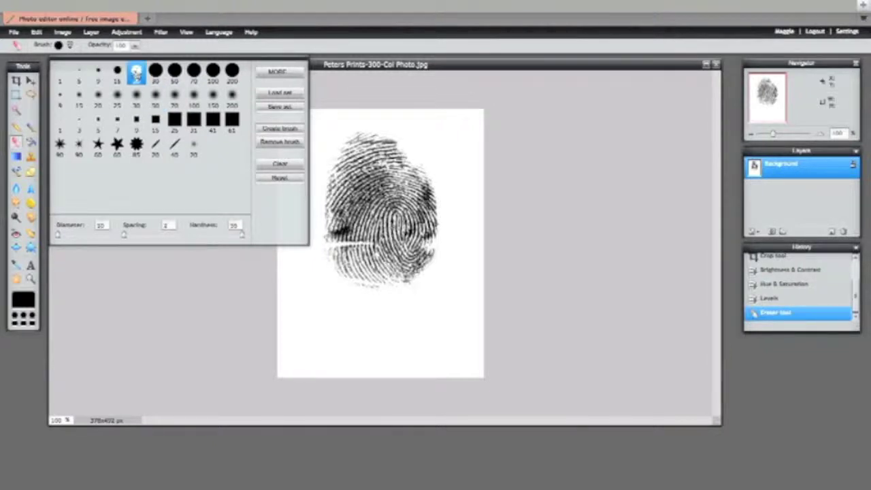
click(344, 296)
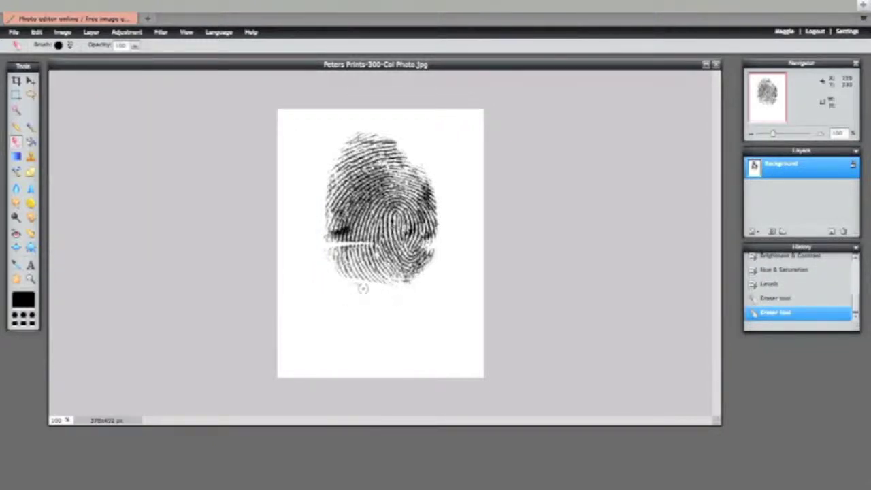
click(336, 277)
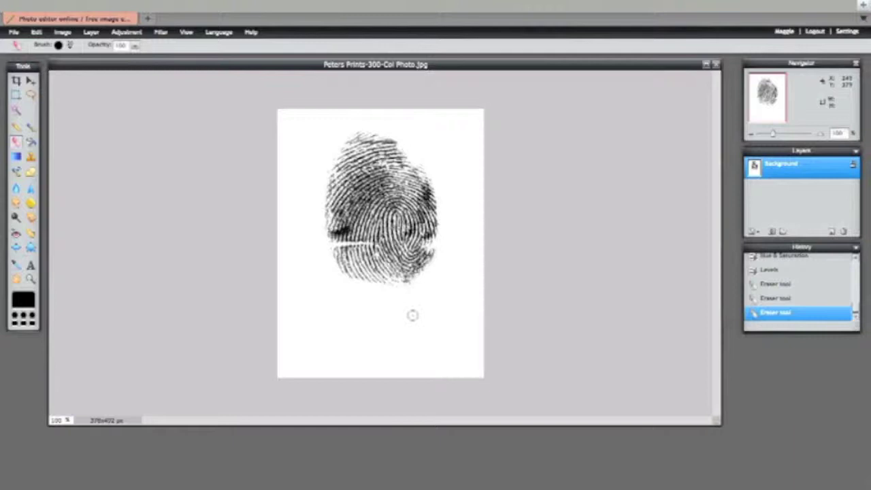
drag(428, 293, 415, 289)
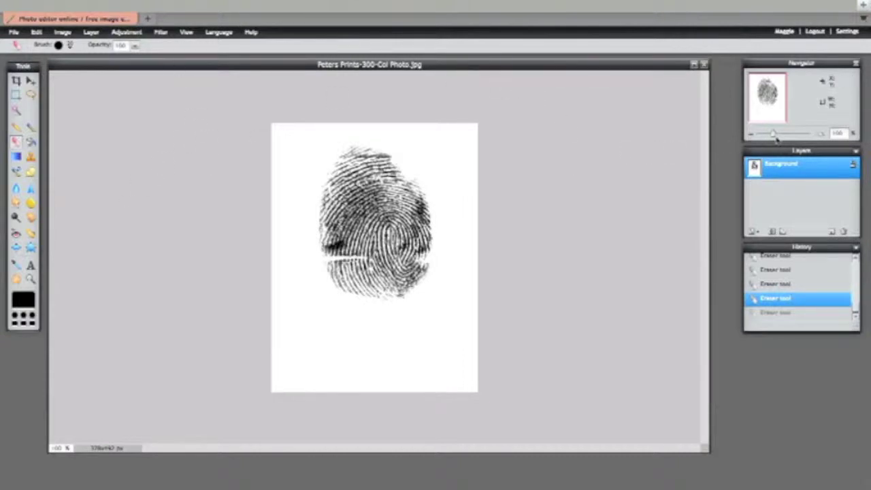
Sharpen the fingerprint with Unsharp Mask at amount 70, radius 2, threshold 15
drag(775, 135, 777, 135)
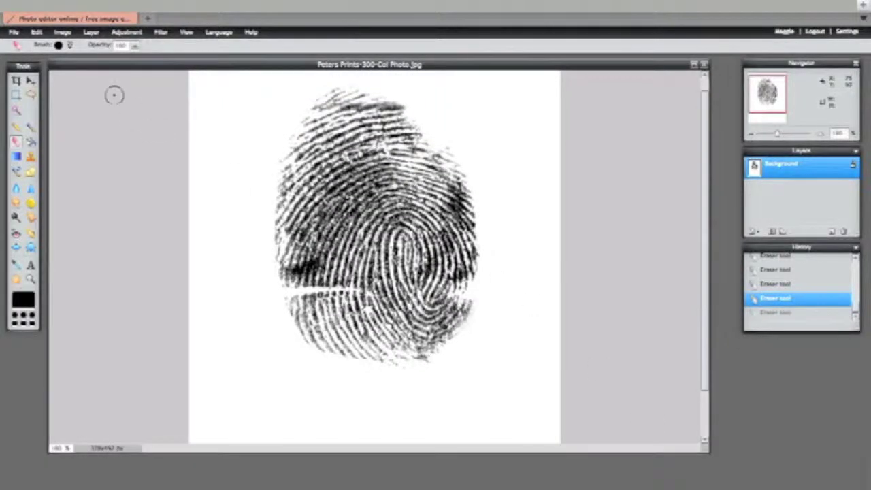
click(134, 34)
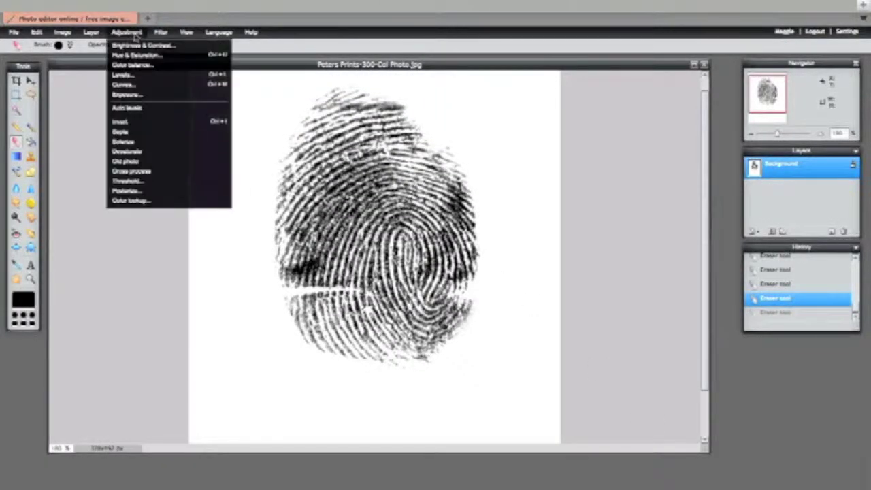
mouse_move(159, 34)
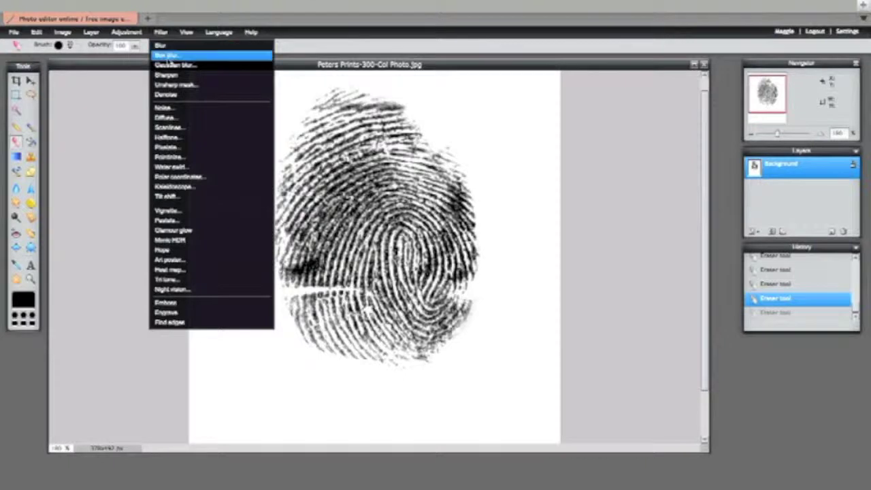
click(174, 86)
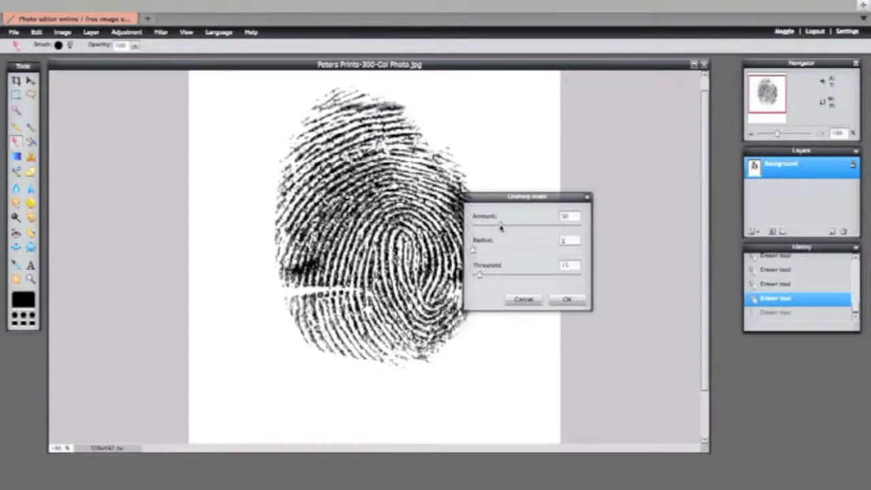
drag(501, 227, 515, 228)
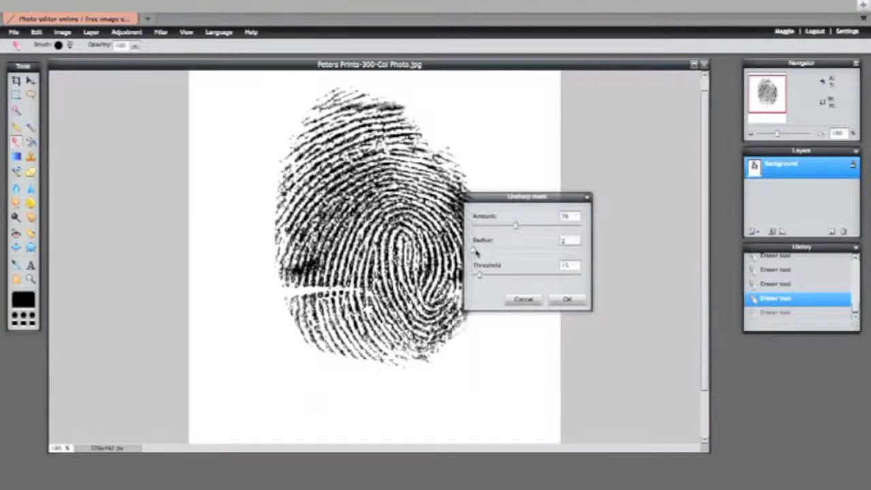
click(568, 300)
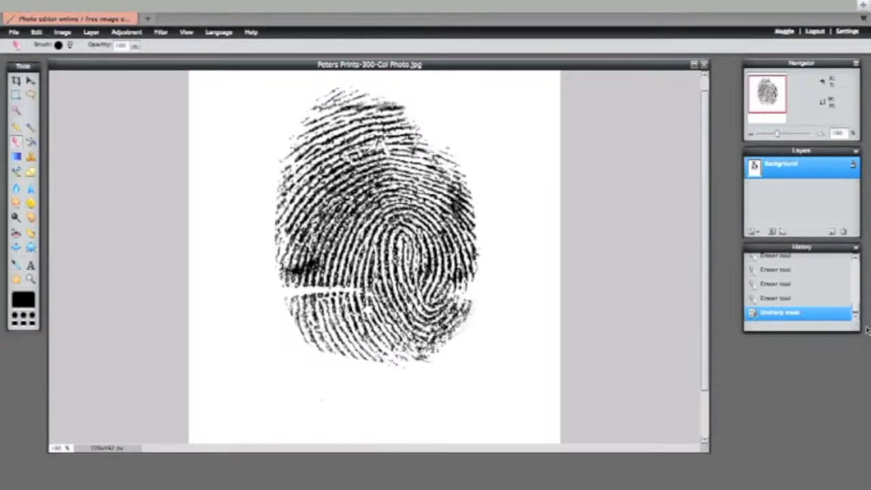
Expand the History panel and compare before and after the Unsharp mask step
drag(839, 330, 839, 468)
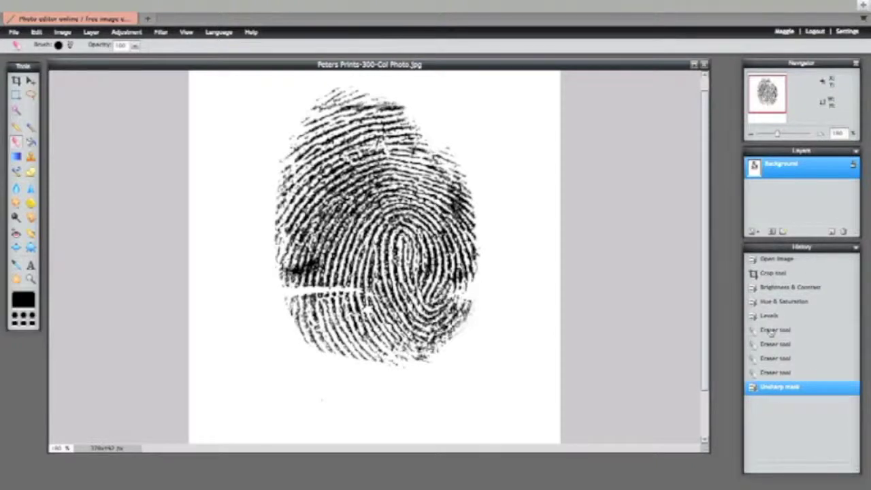
click(771, 373)
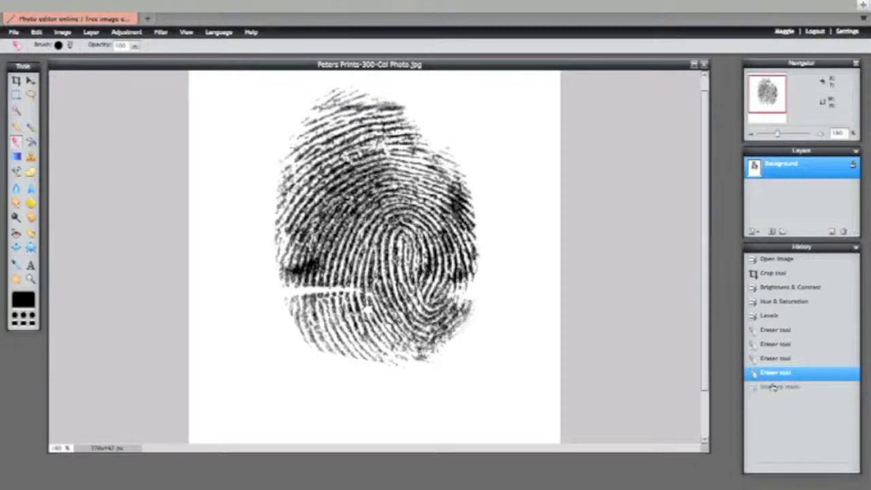
click(773, 387)
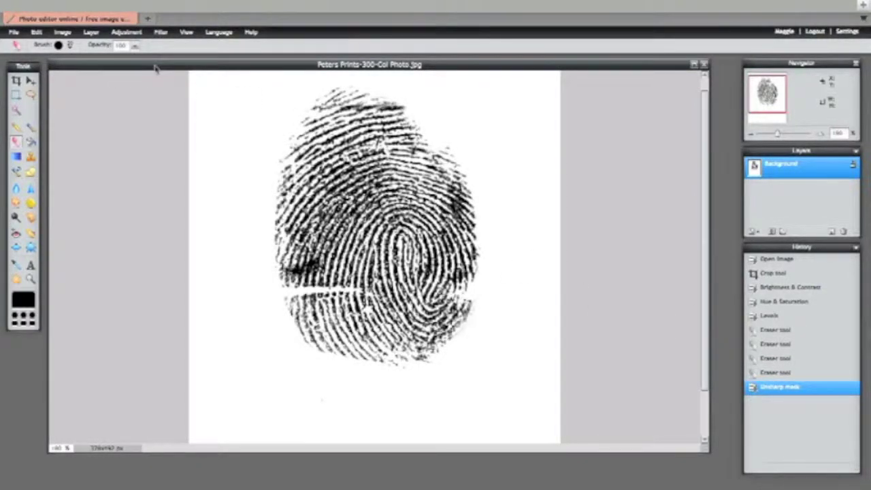
Apply the Engrave filter to the fingerprint and zoom out to the whole image
click(161, 34)
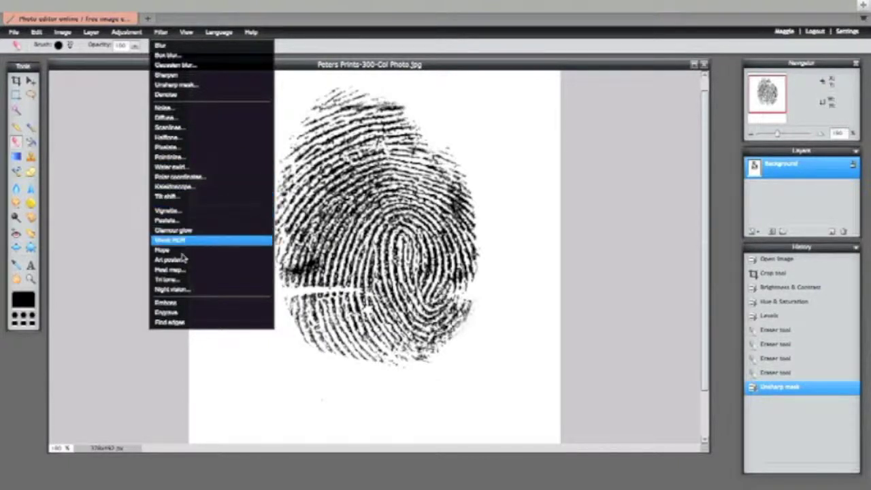
click(167, 313)
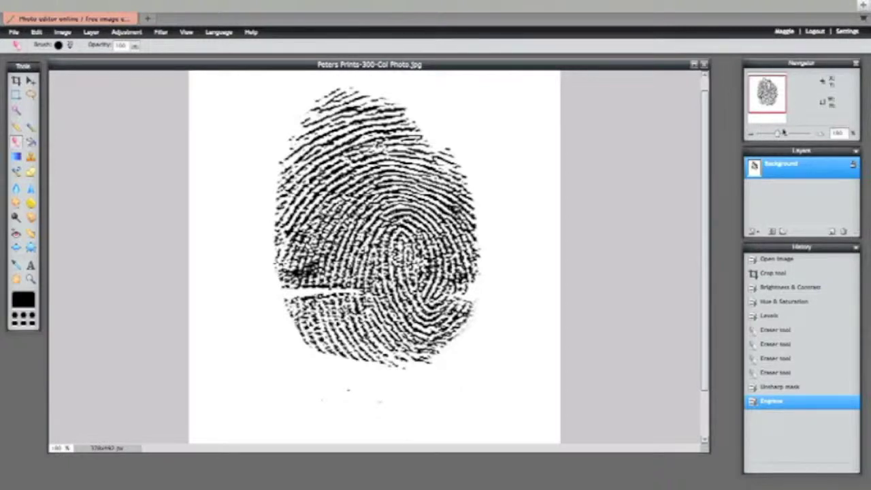
drag(779, 135, 773, 136)
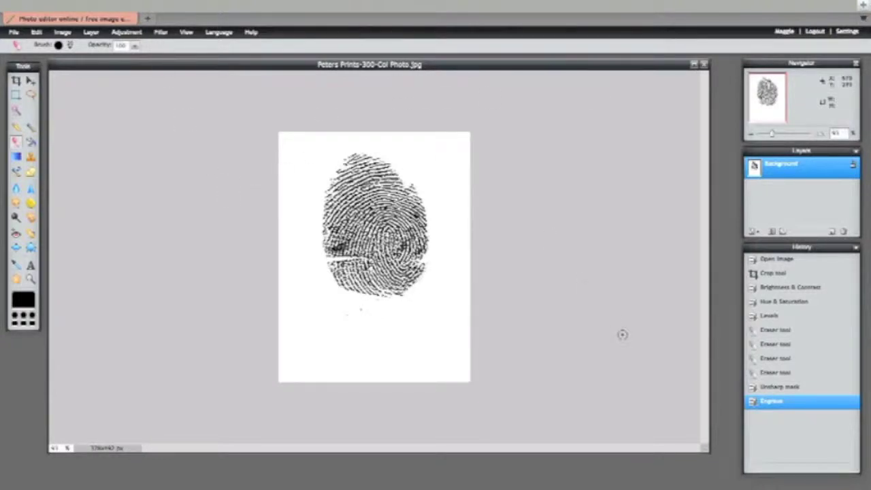
Revert Engrave and a trial Mimic HDR filter back to the Unsharp mask state
click(774, 388)
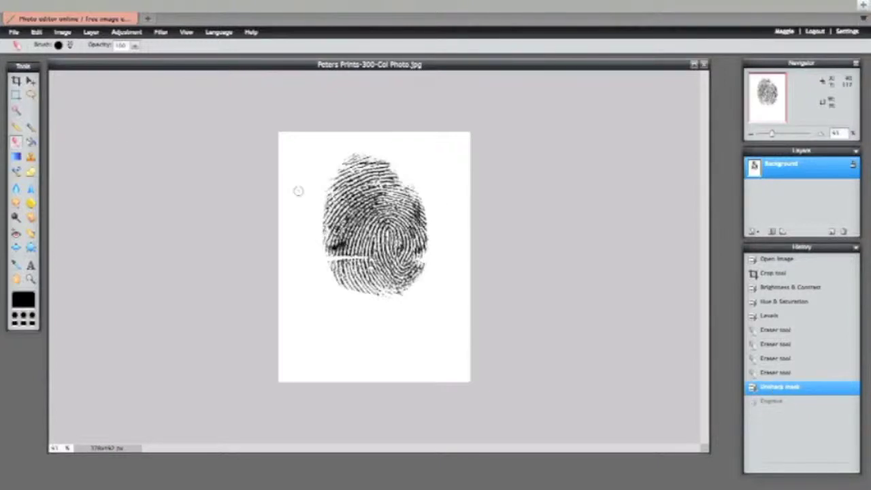
click(160, 32)
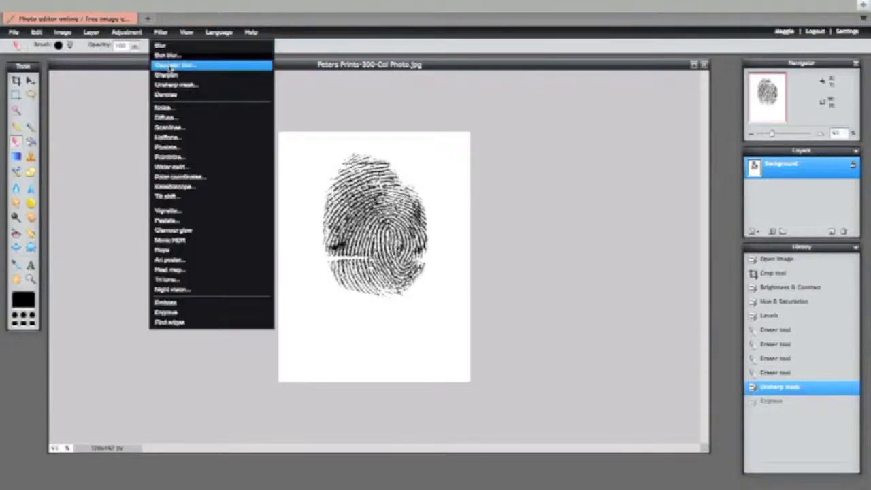
click(174, 241)
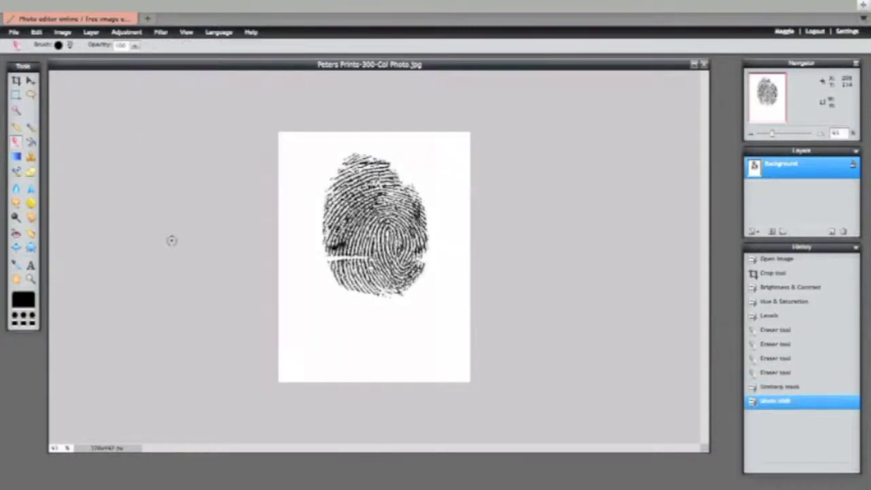
click(770, 387)
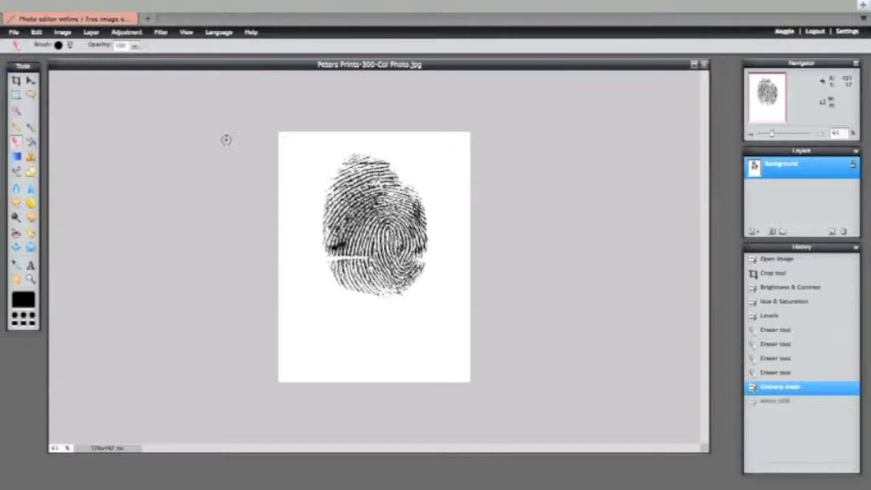
click(159, 33)
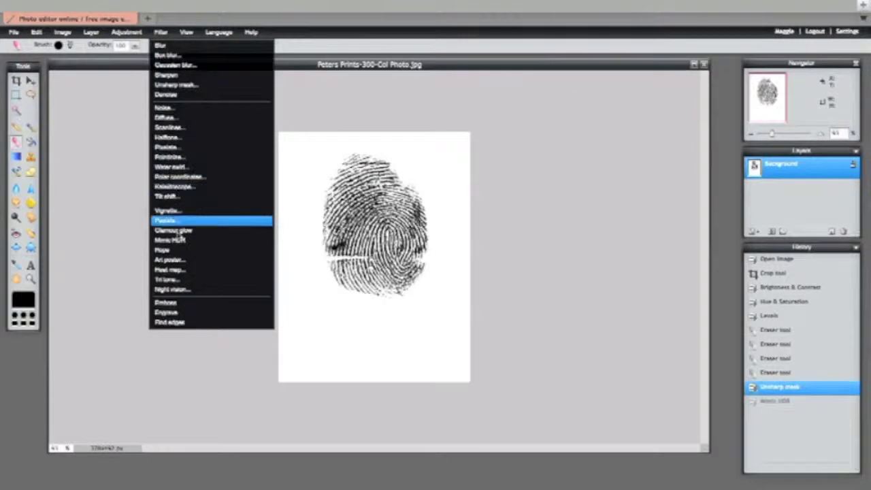
Apply Art poster with raised amount and colour, inverted to white ridges on black
click(178, 262)
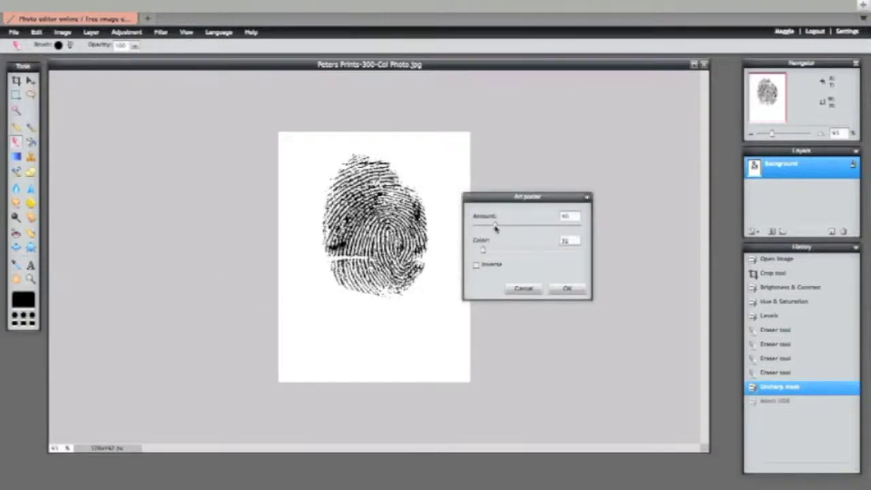
drag(494, 228, 529, 229)
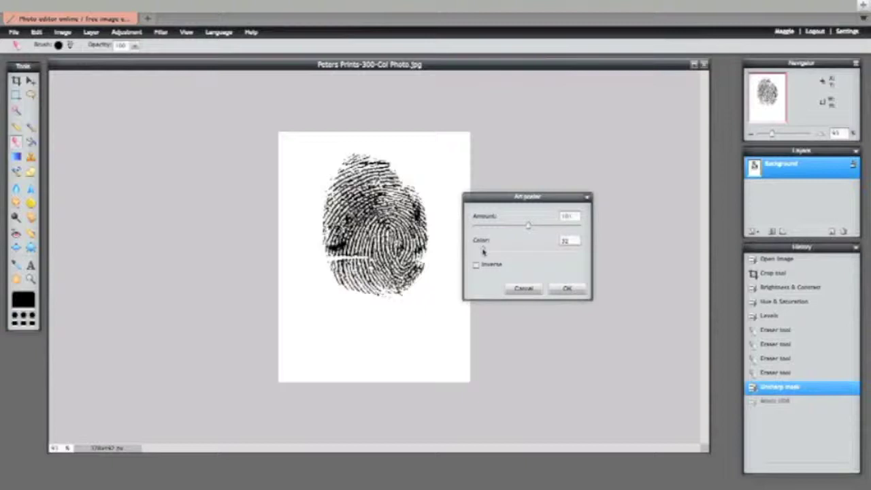
drag(483, 251, 551, 252)
click(475, 266)
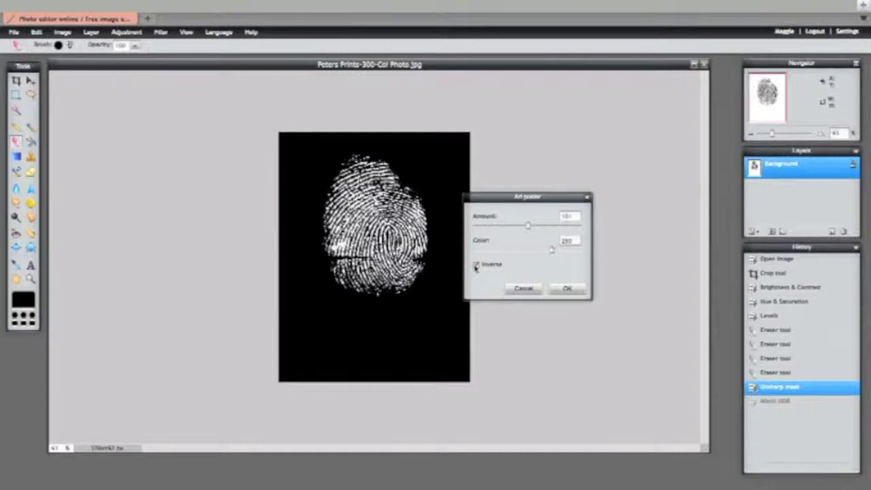
click(567, 289)
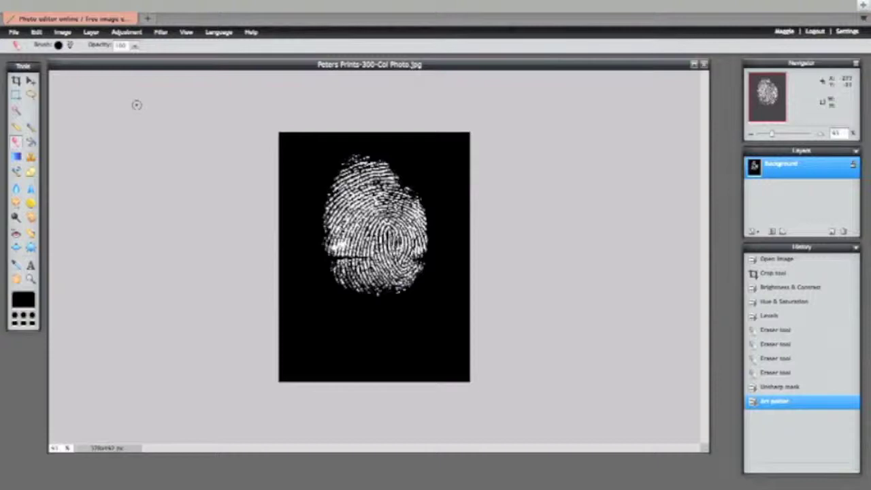
Set up a 15 px square brush painting in white (ffffff)
click(36, 130)
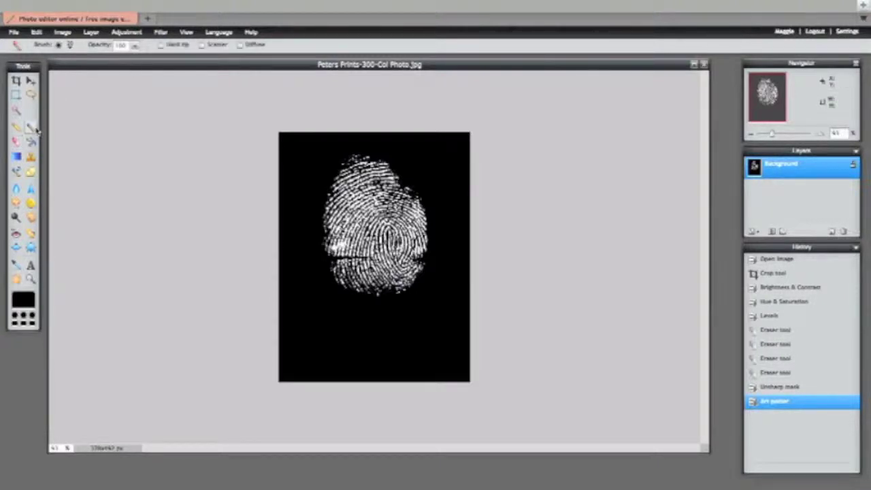
click(70, 45)
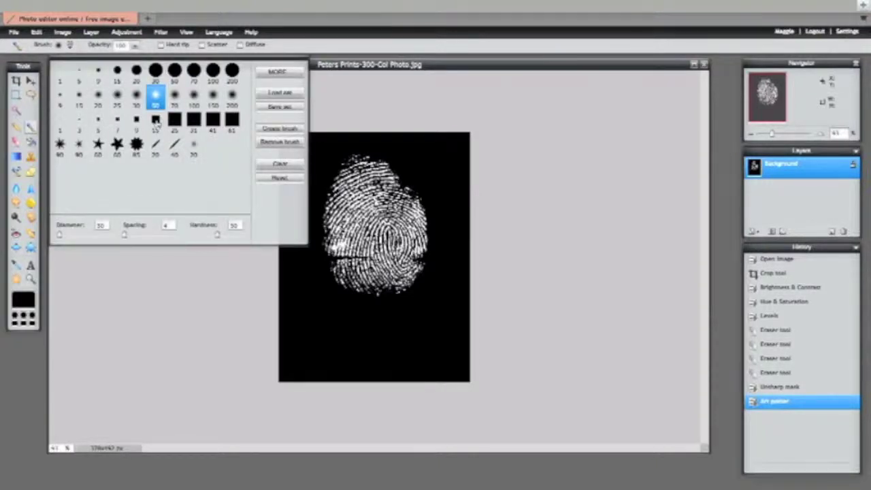
click(155, 121)
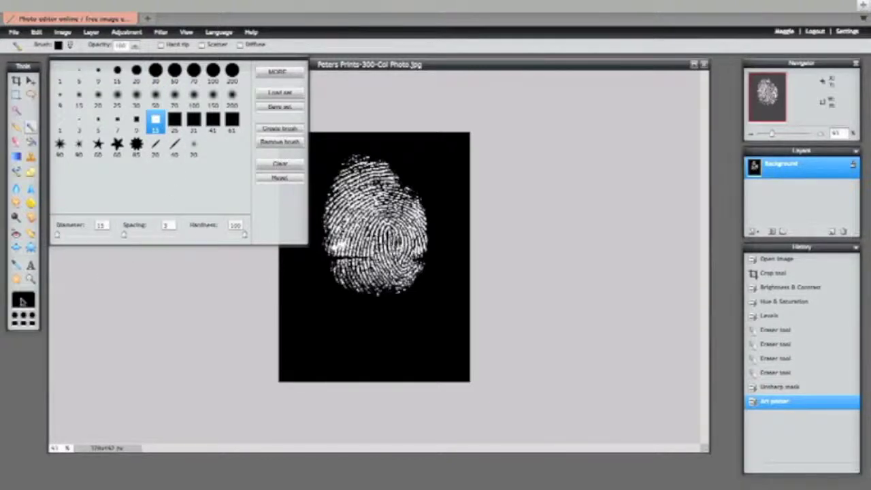
click(23, 300)
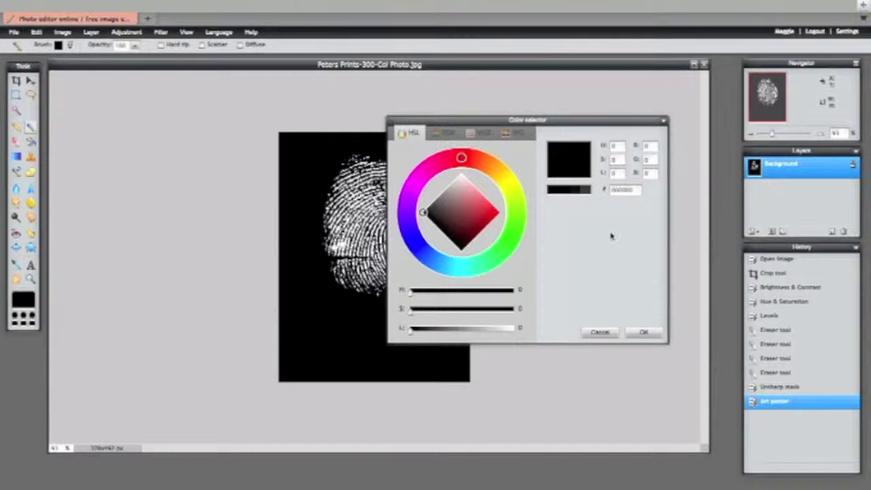
click(470, 135)
click(414, 306)
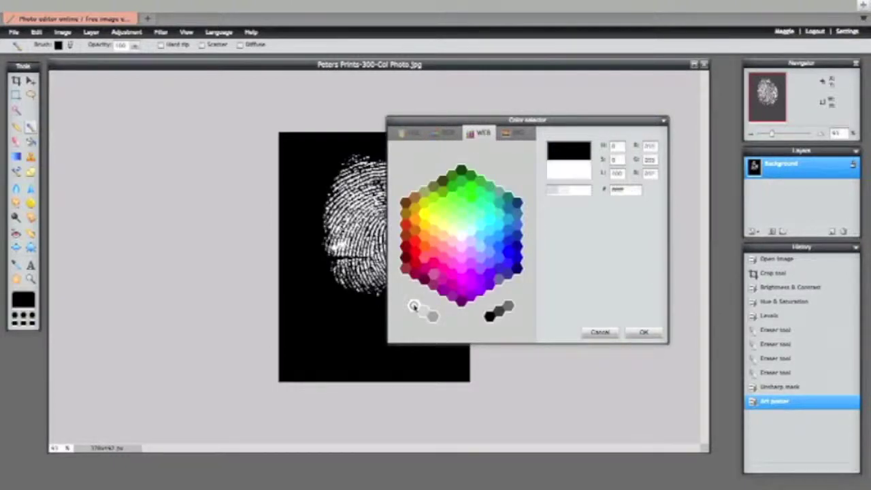
click(644, 333)
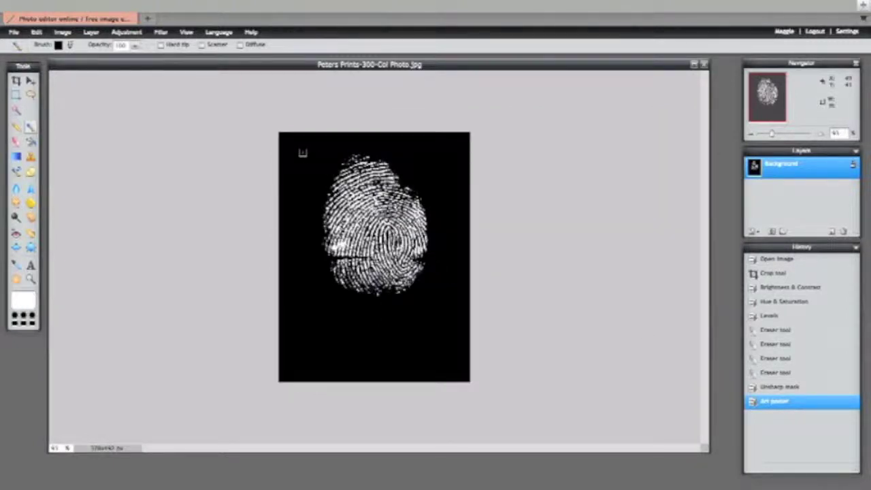
Stamp white square dots near the top-left, top-right, bottom-right and bottom-left corners
click(302, 152)
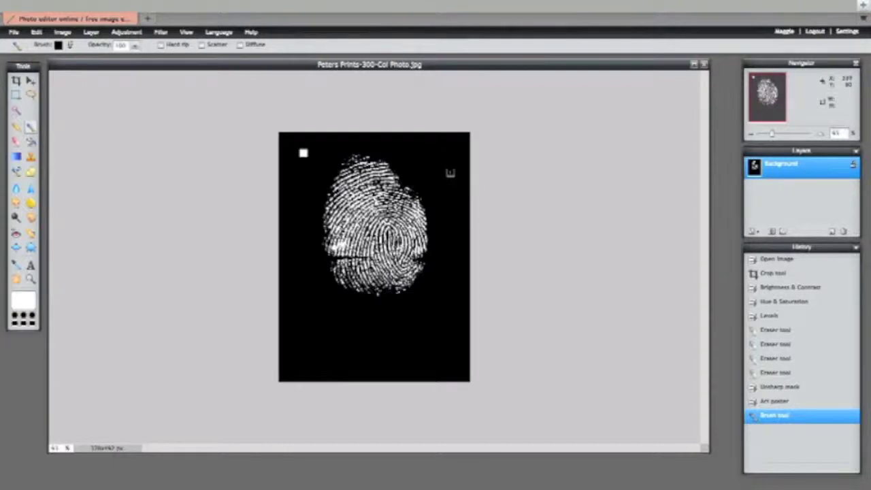
click(449, 173)
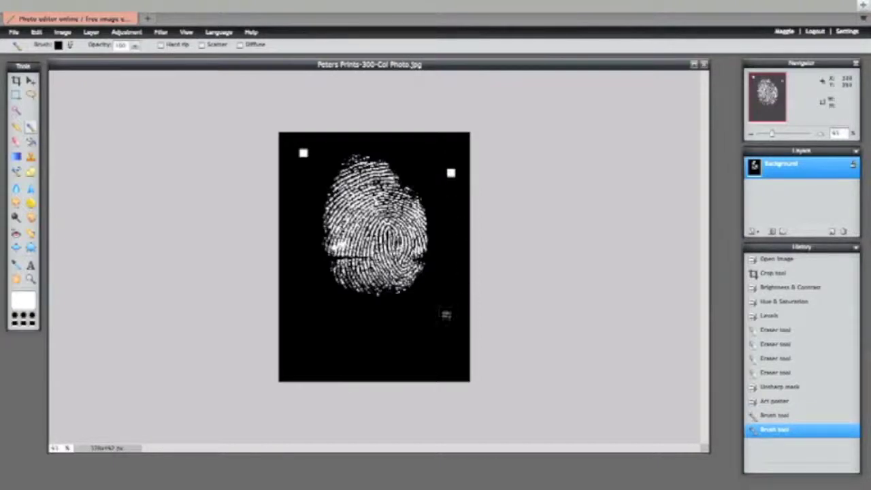
click(427, 326)
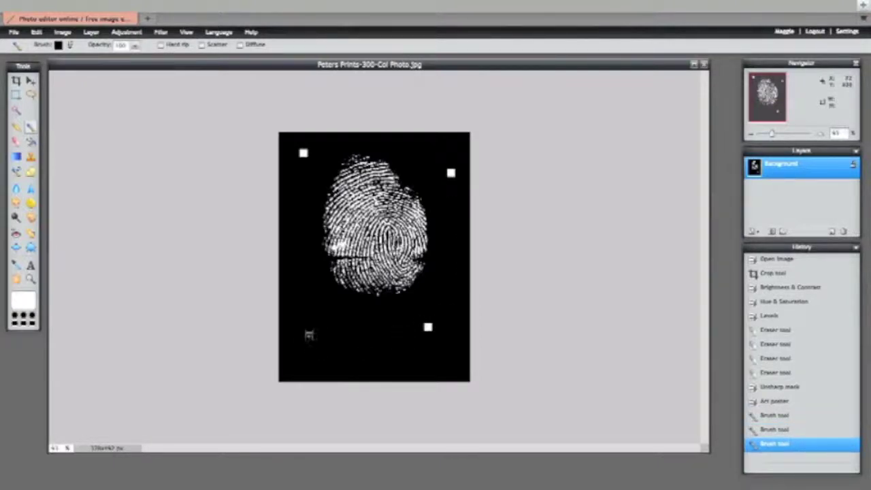
click(316, 324)
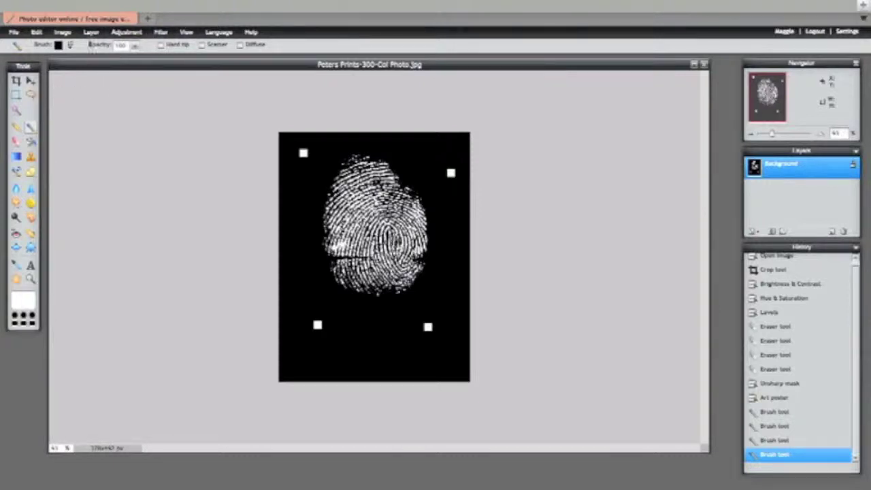
Select the whole dotted fingerprint image, copy it, and paste it as Layer 1
key(alt)
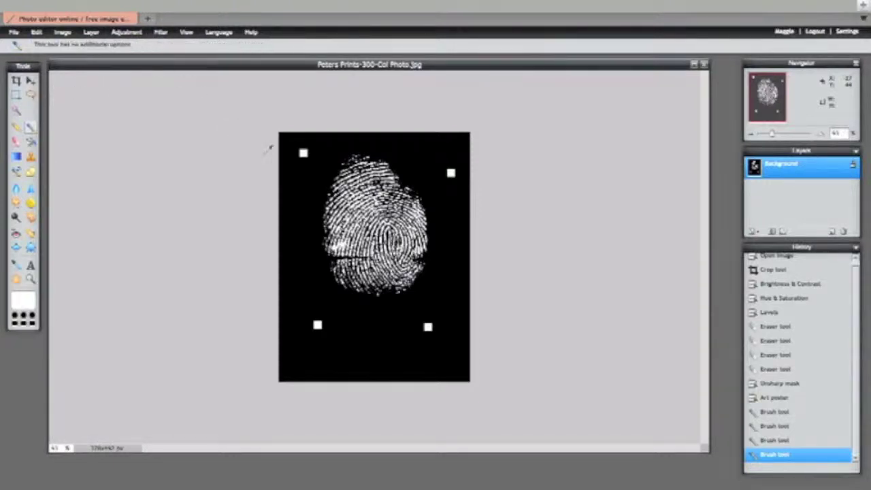
key(ctrl+a)
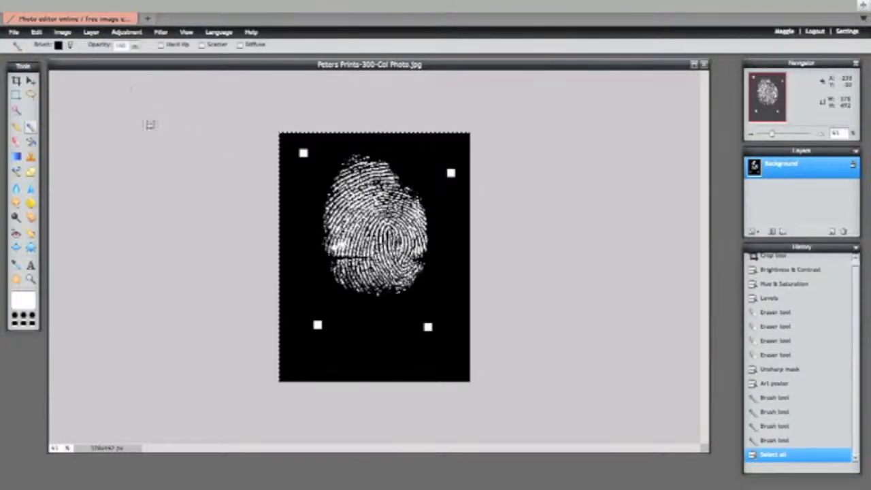
click(37, 33)
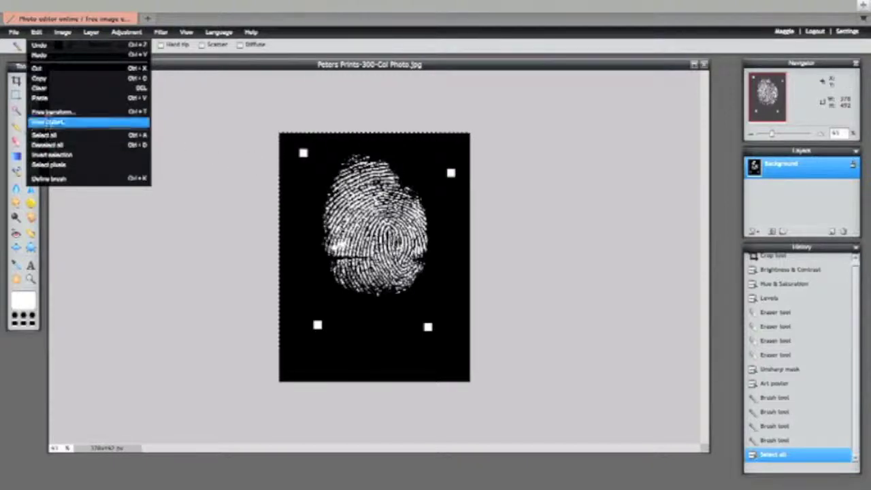
click(43, 79)
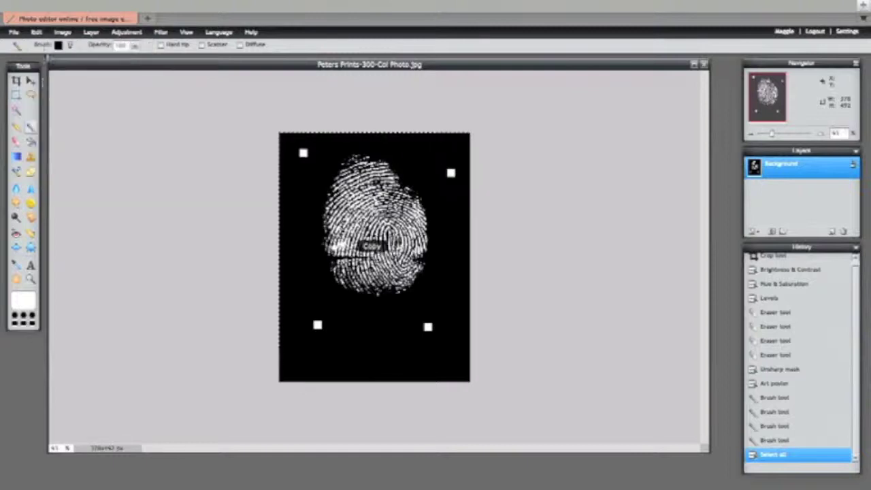
click(38, 33)
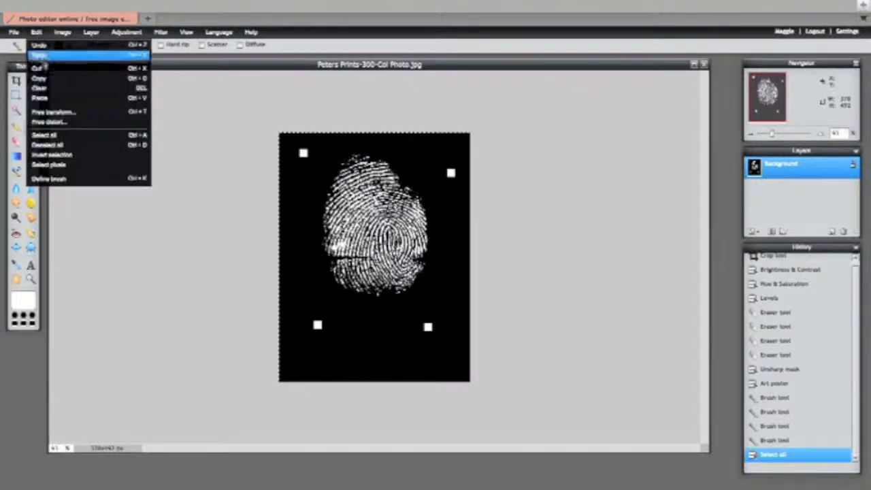
click(42, 98)
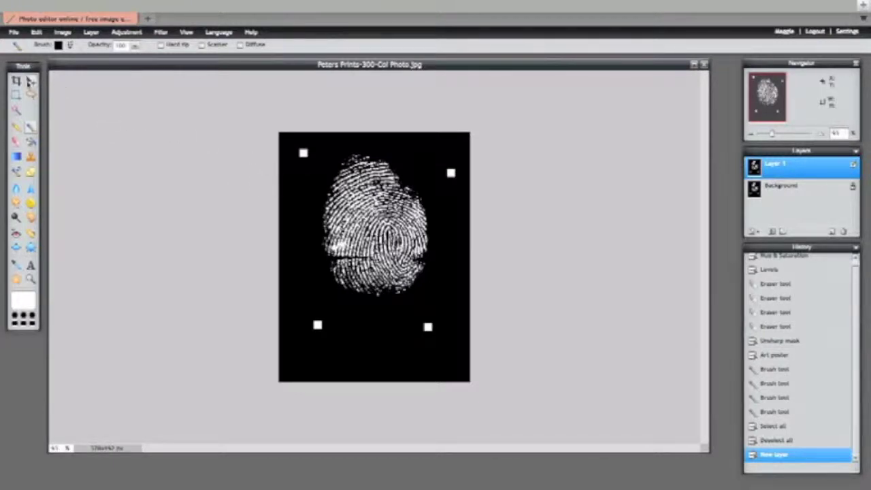
With the Move tool active, widen the canvas to about double width in Canvas size
click(31, 81)
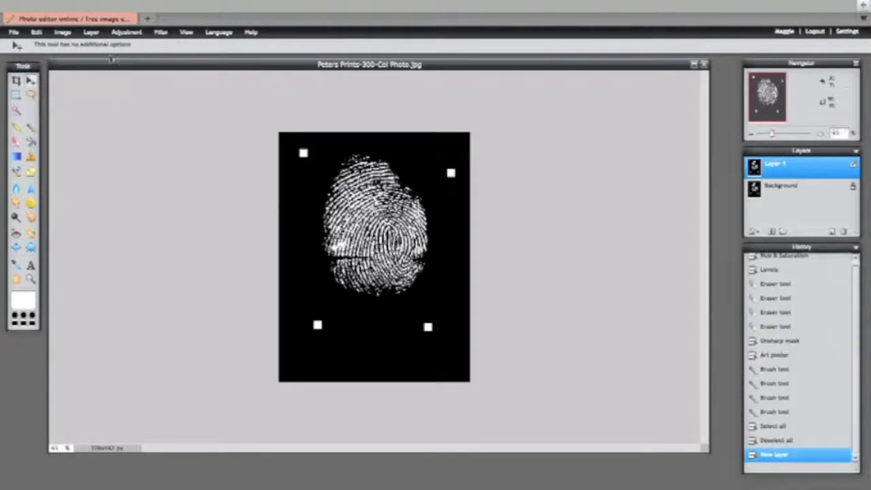
click(64, 32)
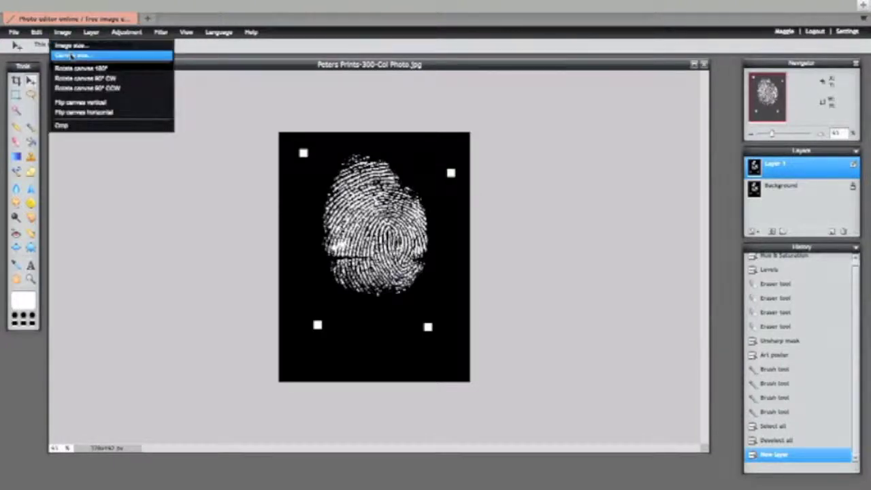
click(72, 55)
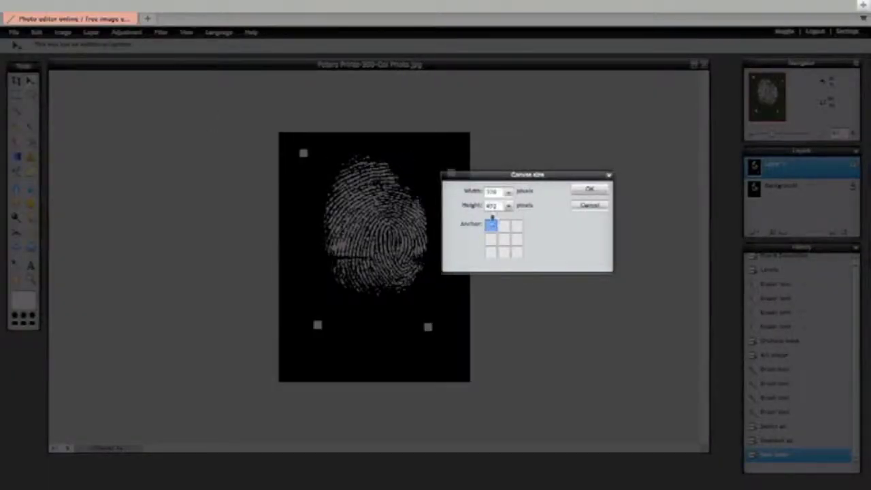
drag(502, 192, 453, 193)
text(4)
click(594, 191)
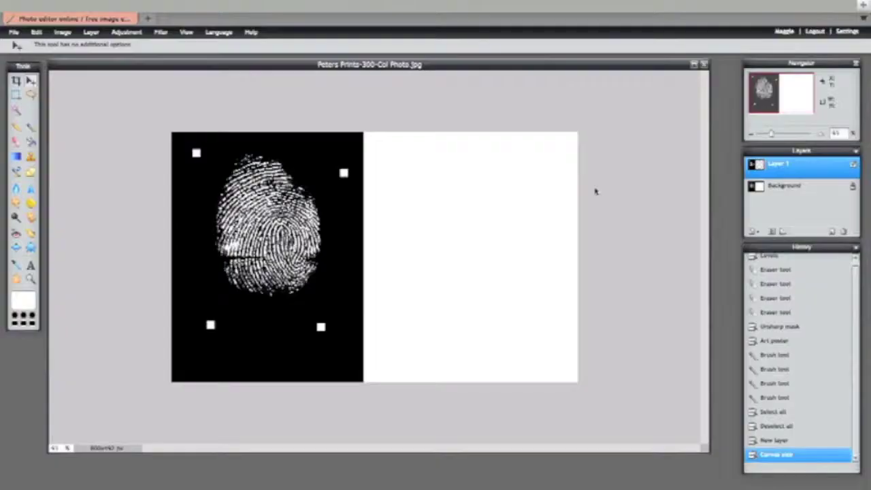
Unlock the Background, drag it into the right-hand space, and crop off the leftover white strip
double_click(853, 191)
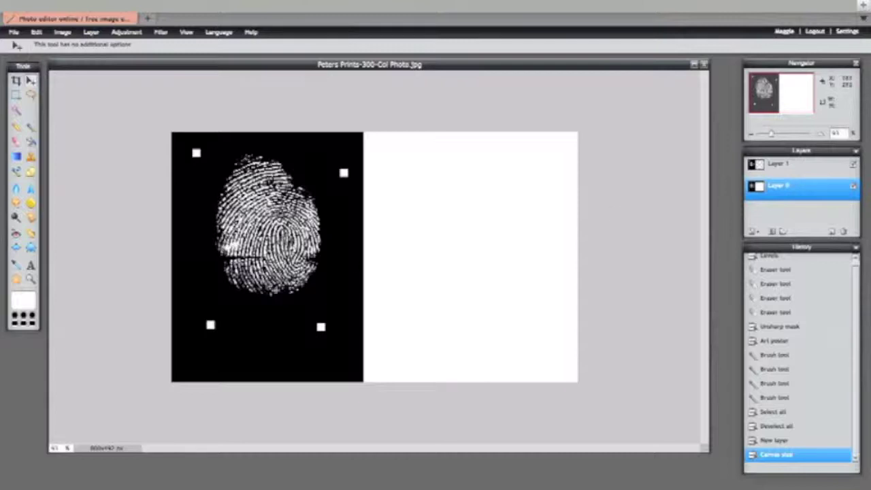
drag(267, 281, 462, 283)
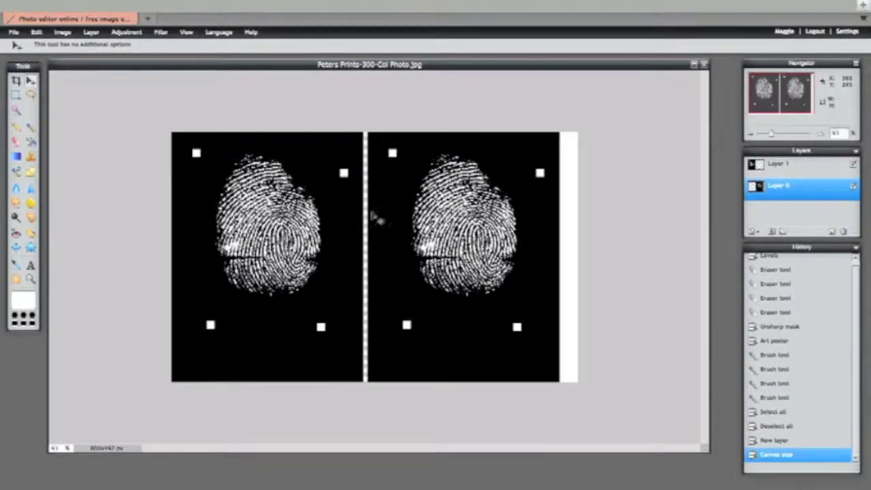
click(17, 81)
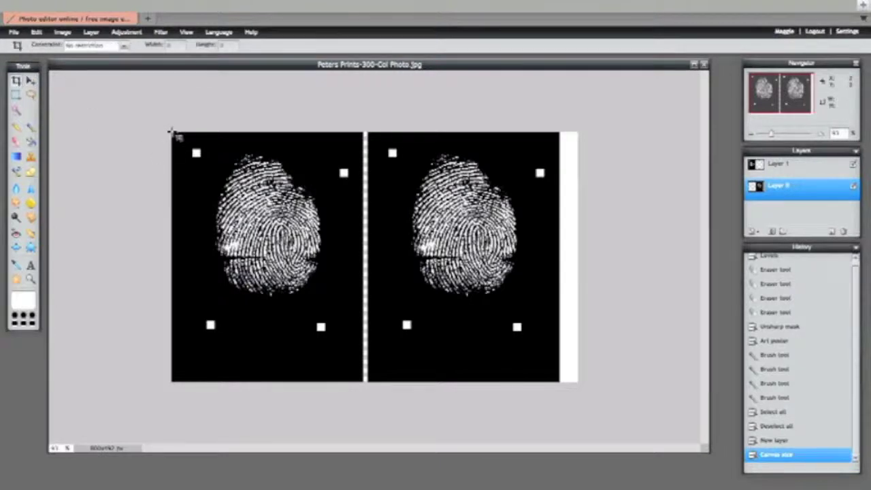
drag(172, 133, 558, 370)
key(Return)
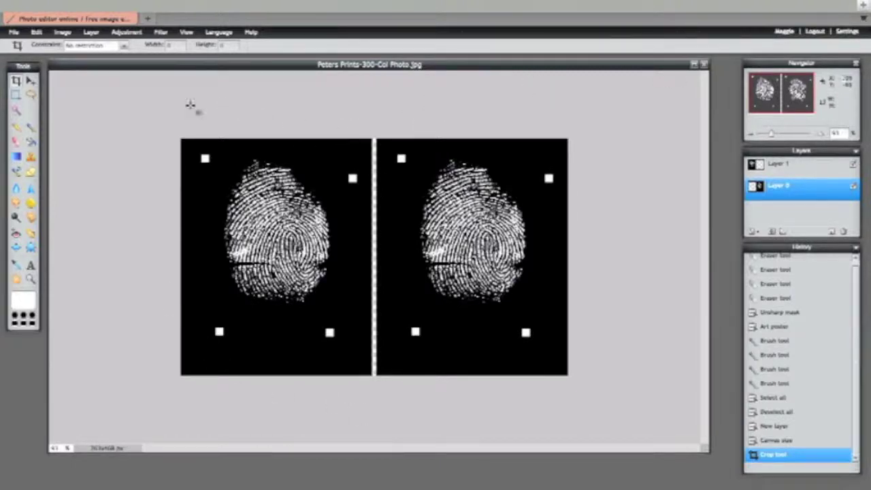
Set the save quality to 100 and the file format to TIFF
click(14, 33)
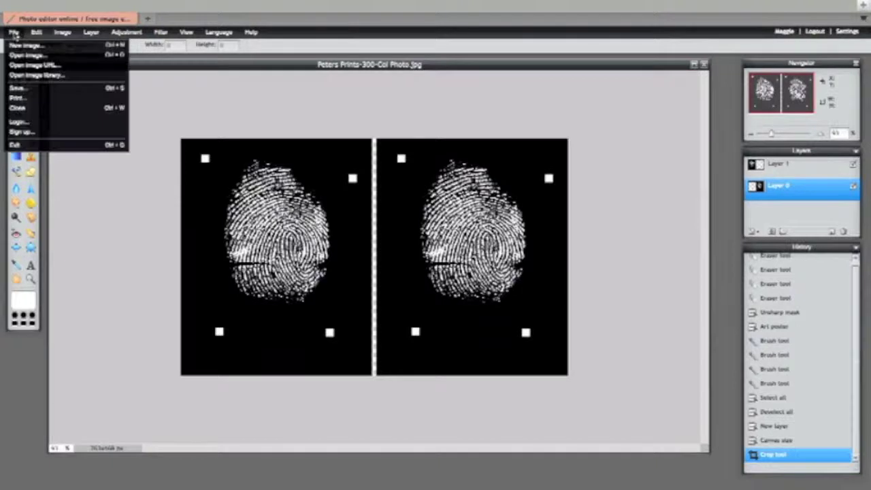
click(20, 88)
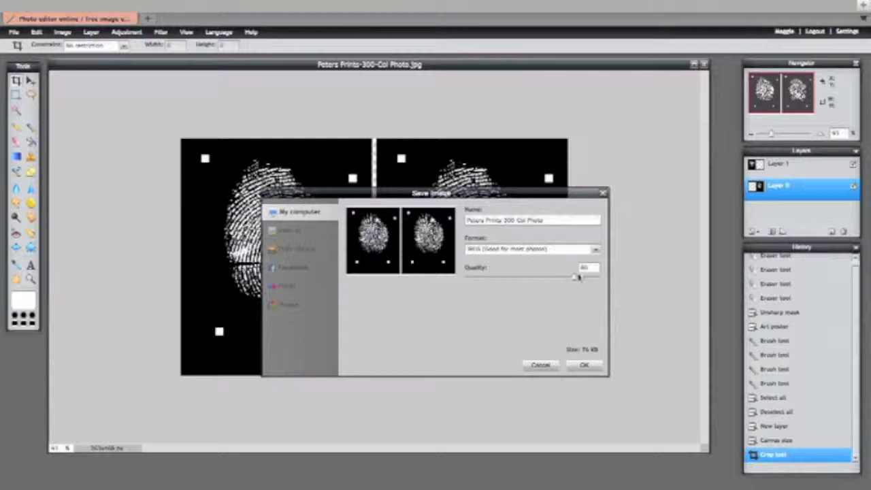
drag(573, 277, 600, 277)
click(591, 252)
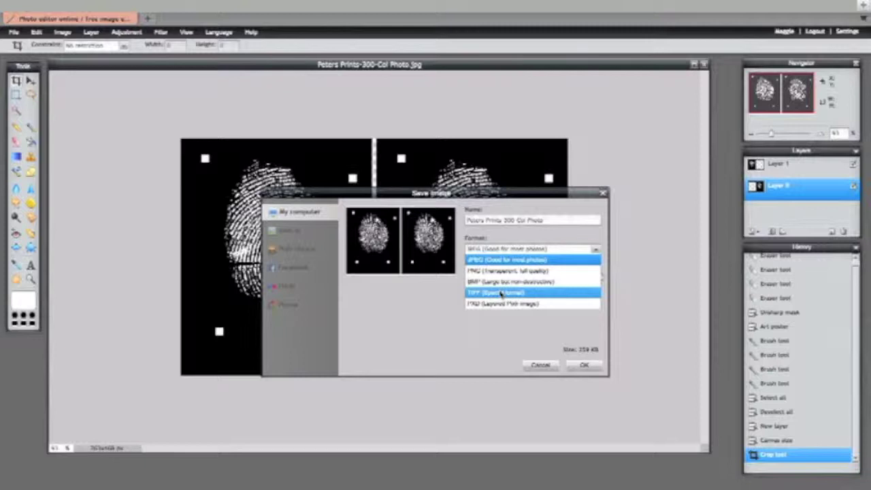
click(501, 293)
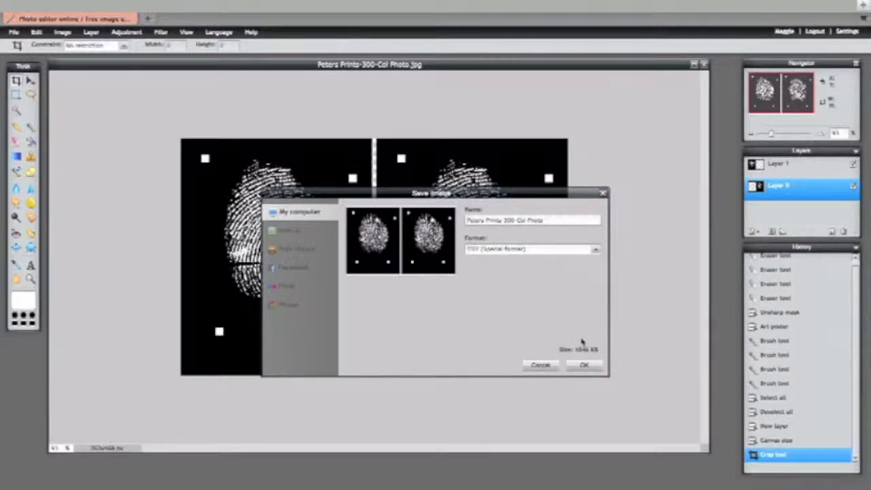
click(585, 366)
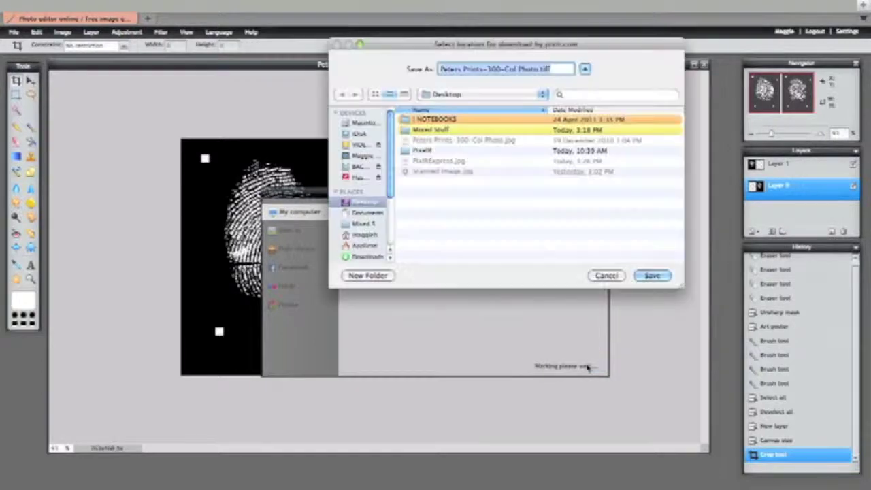
Name the file by replacing 'Express' with 'Blue' and save it to the Desktop
click(426, 161)
click(490, 69)
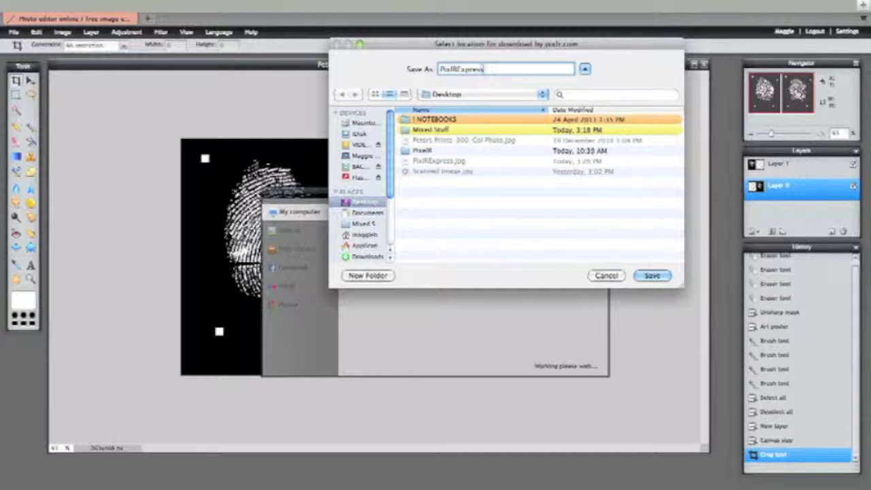
drag(490, 69, 461, 70)
text(Blue)
key(Return)
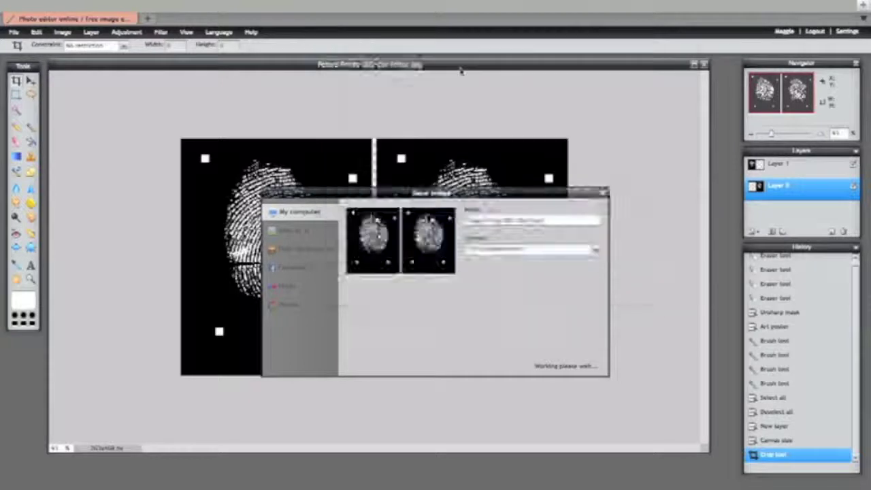